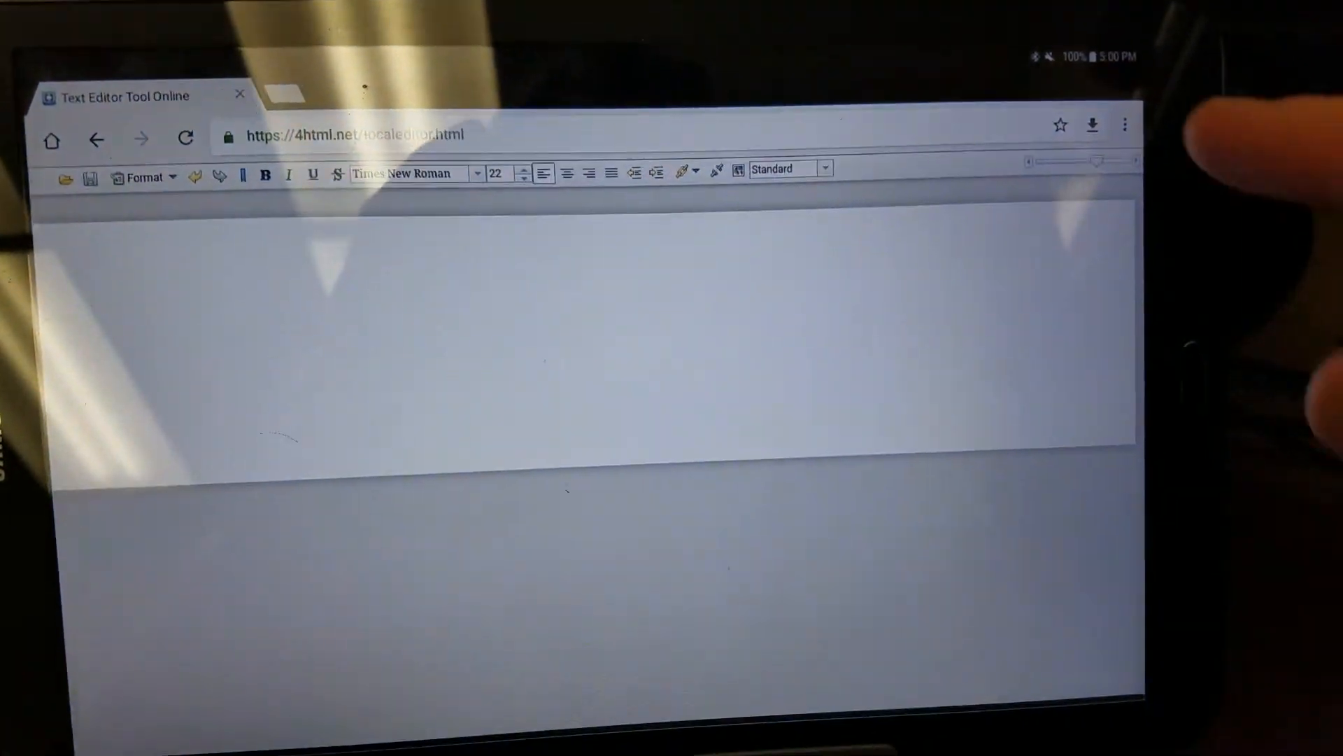
Check that OneButtonKeyboard shows as connected in the notification shade, then return to the blank editor.
drag(1154, 42, 1155, 315)
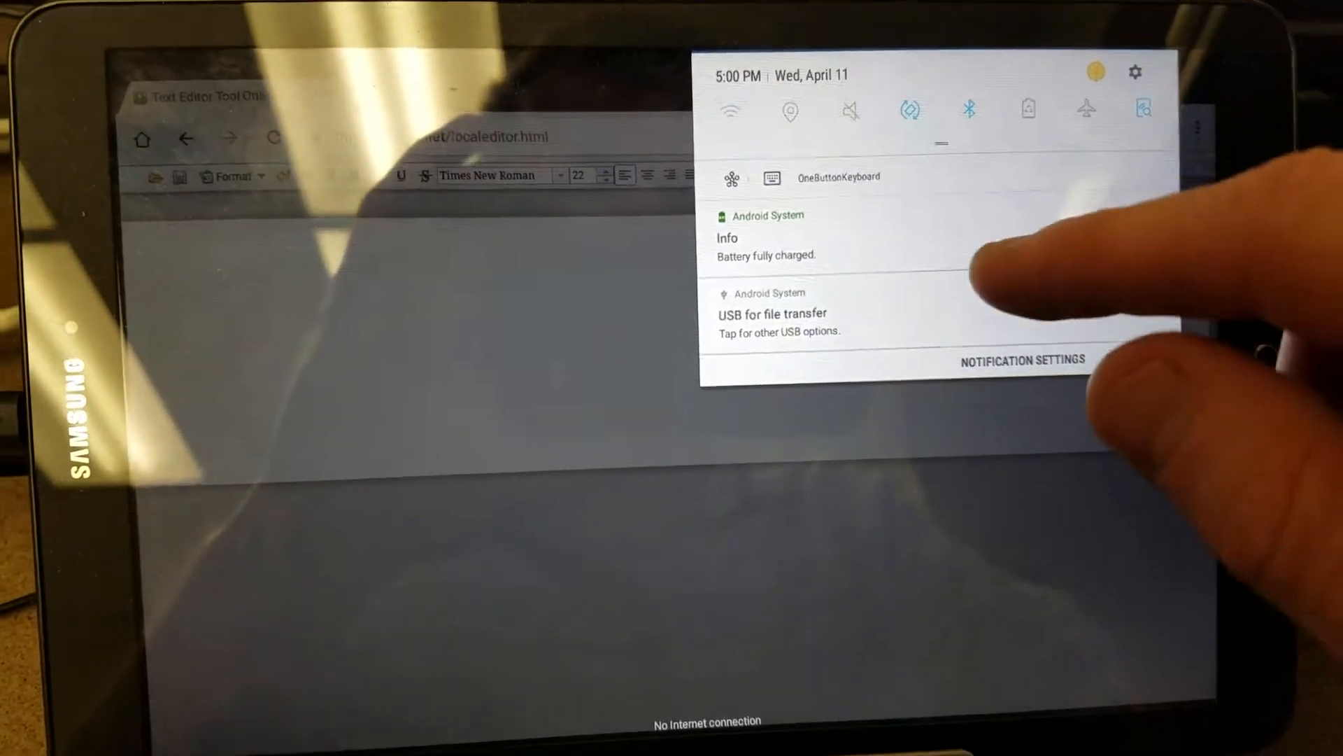
click(923, 173)
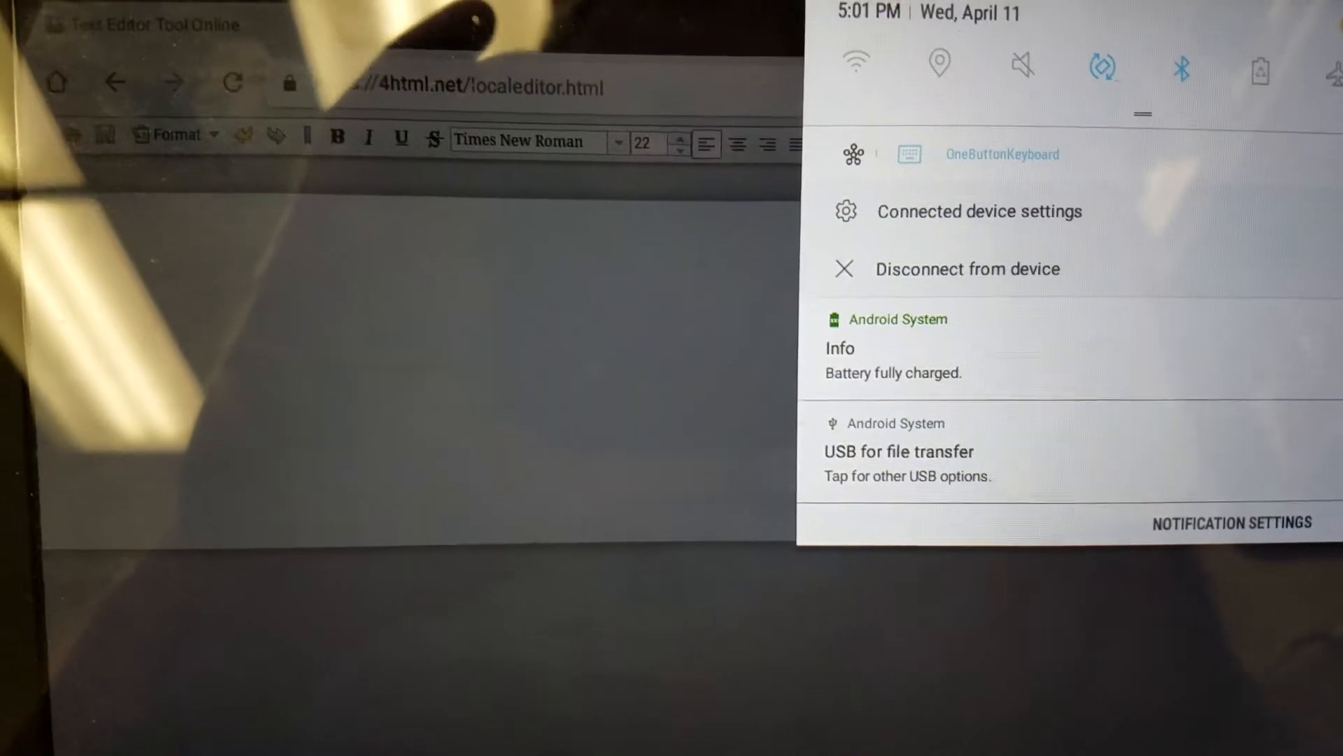
click(587, 346)
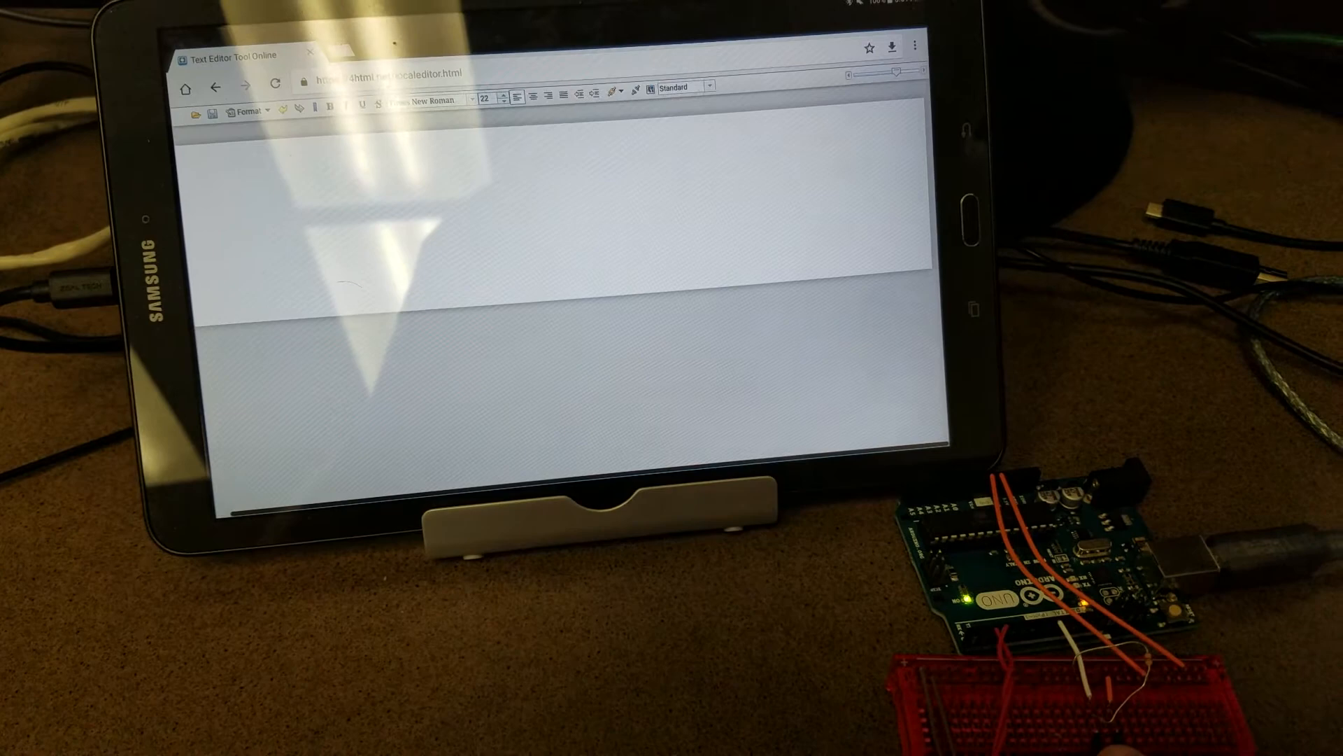
text(Xxxx)
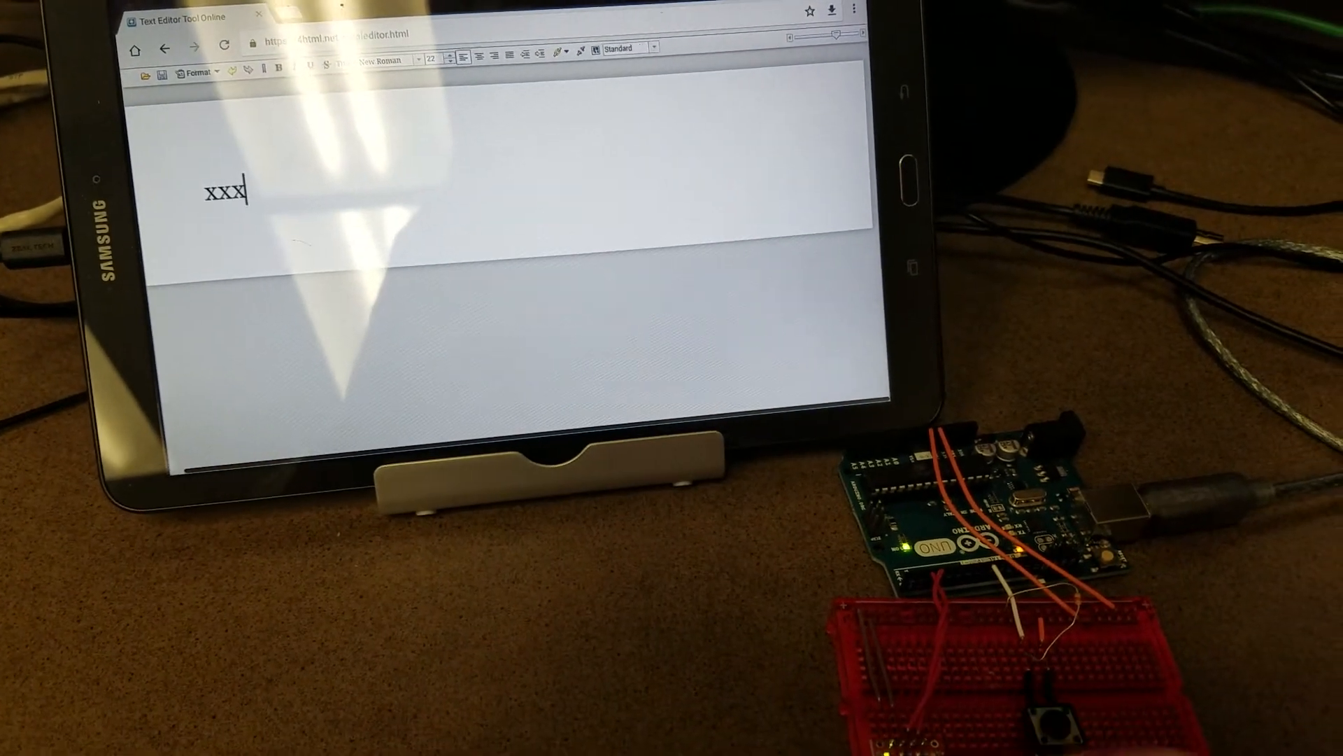